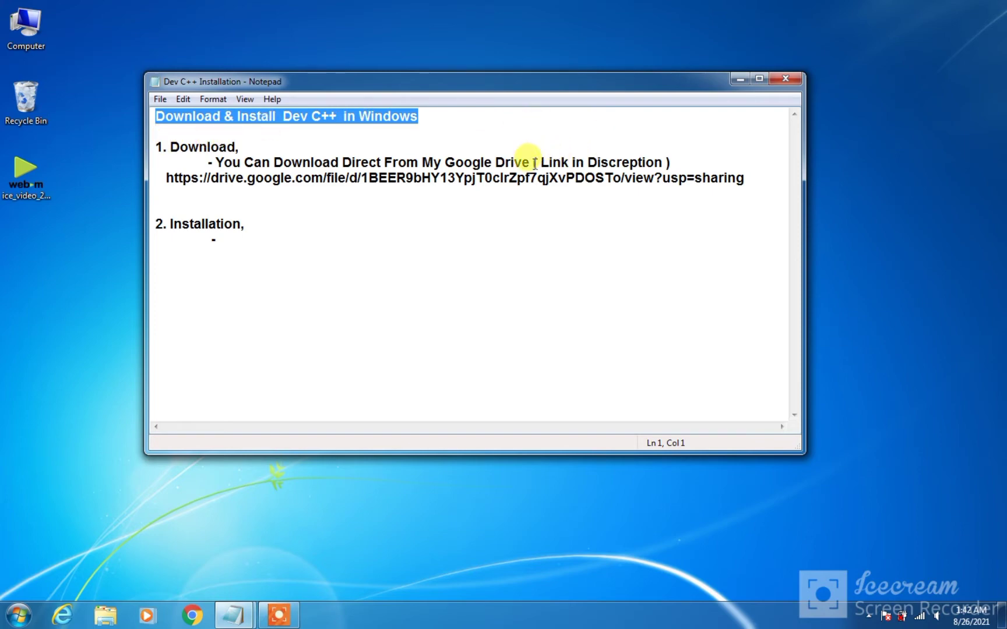
Step: Copy the Google Drive download link from the Dev C++ Installation notes
left_click_drag(541, 162, 662, 163)
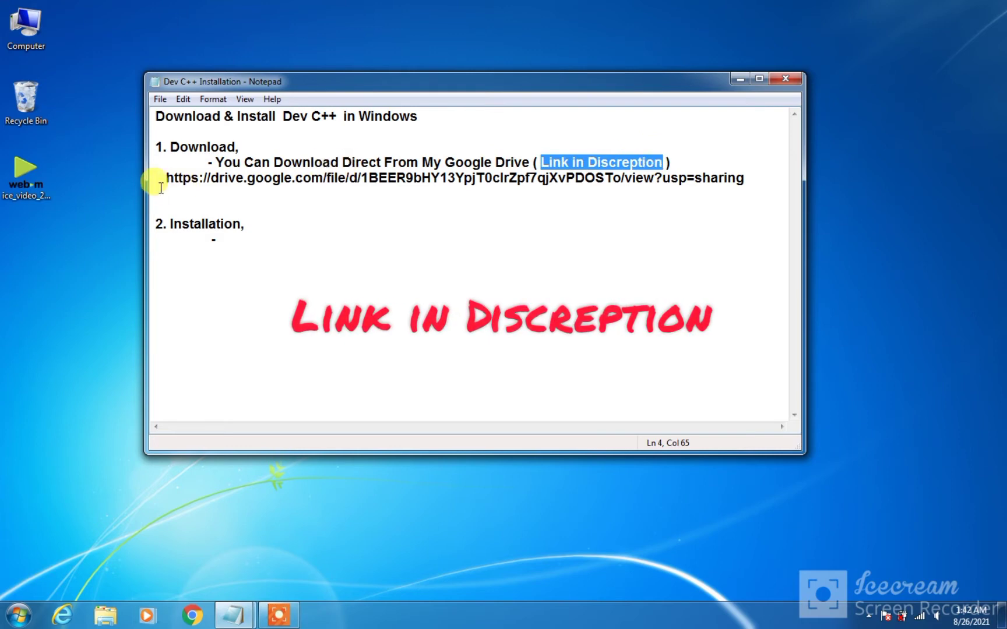
left_click_drag(163, 178, 194, 191)
right_click(194, 192)
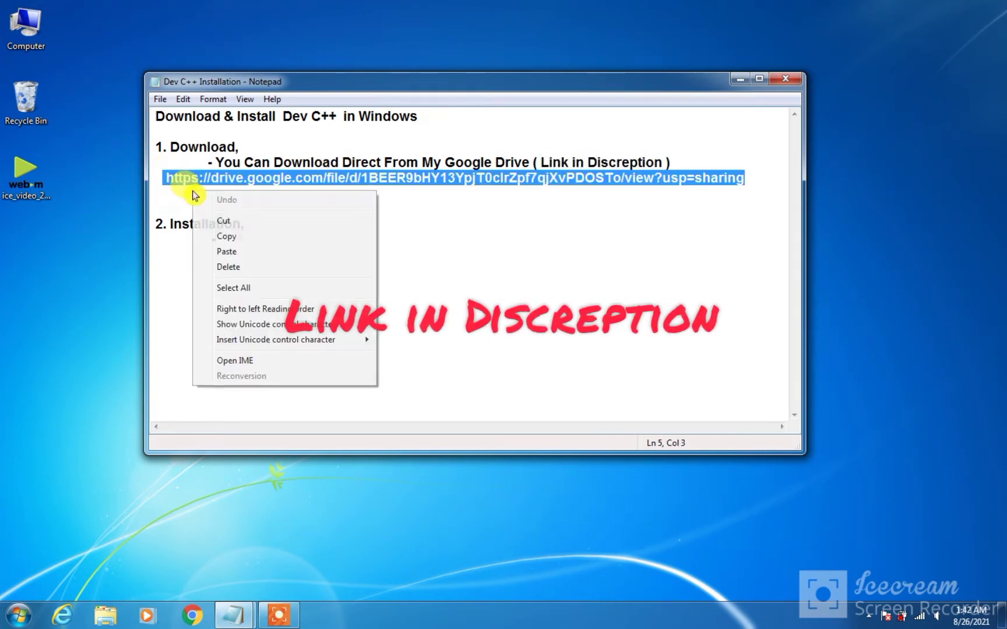
left_click(234, 236)
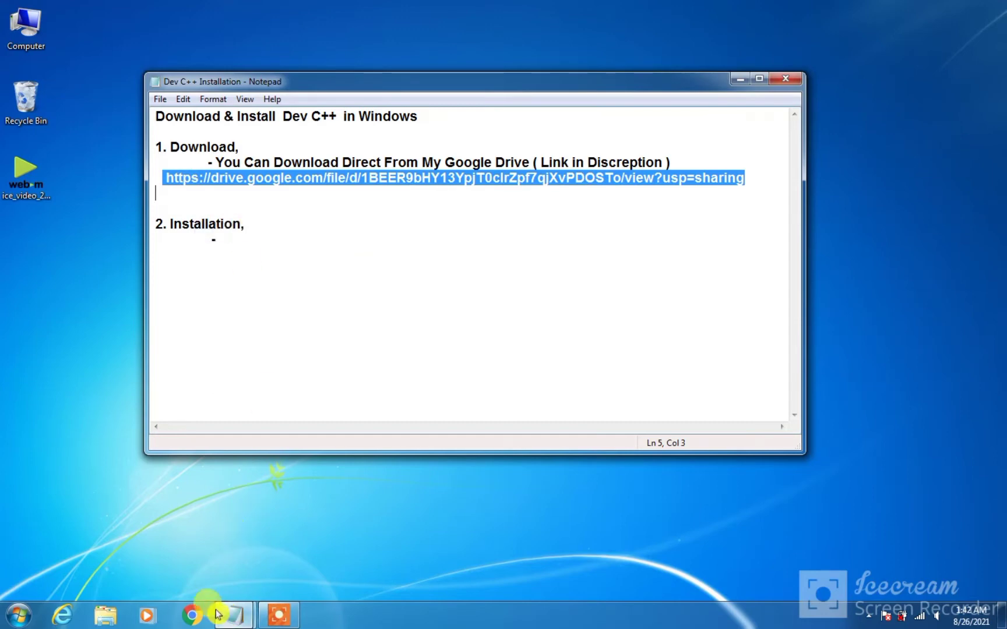
Step: Switch to Chrome and open the copied Google Drive link
left_click(197, 615)
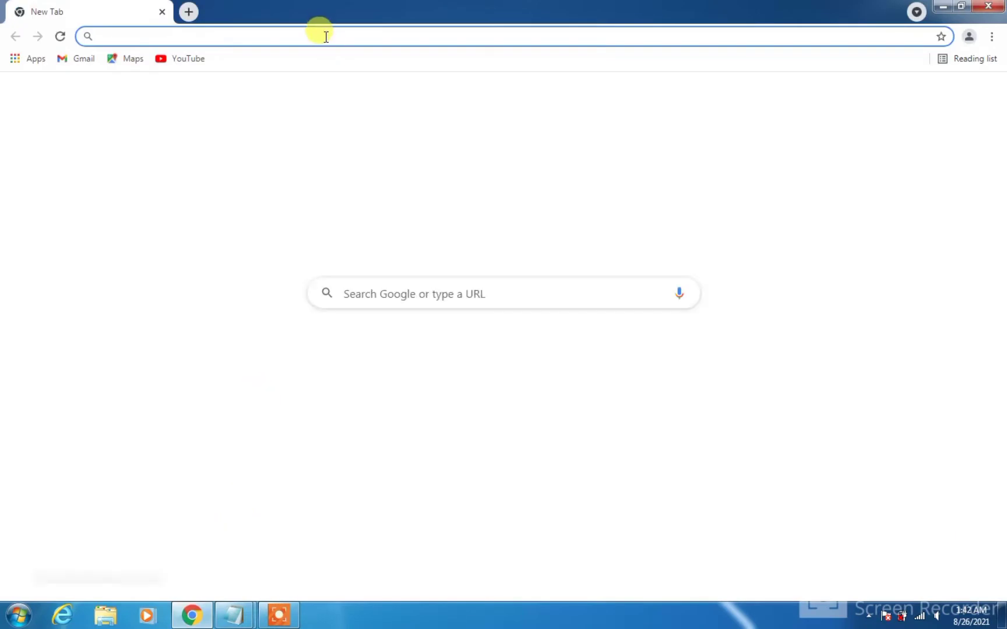
right_click(325, 35)
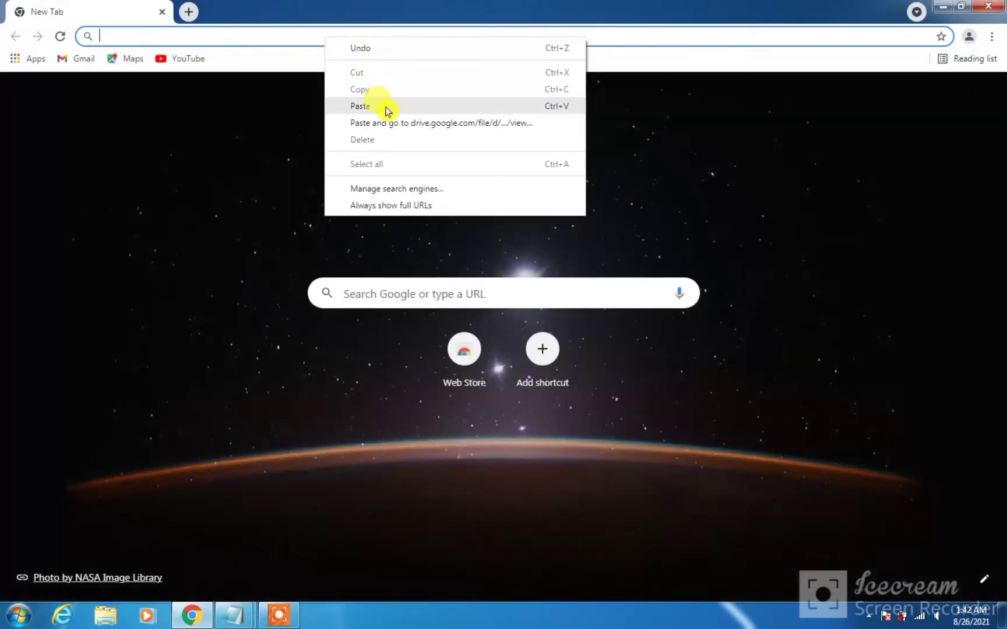
left_click(386, 108)
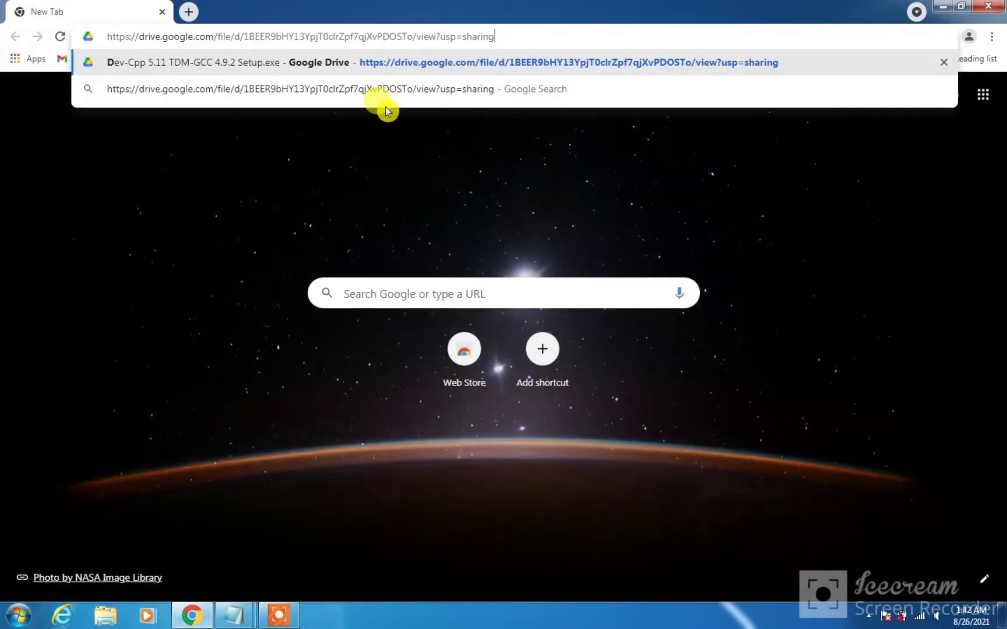
key("Return")
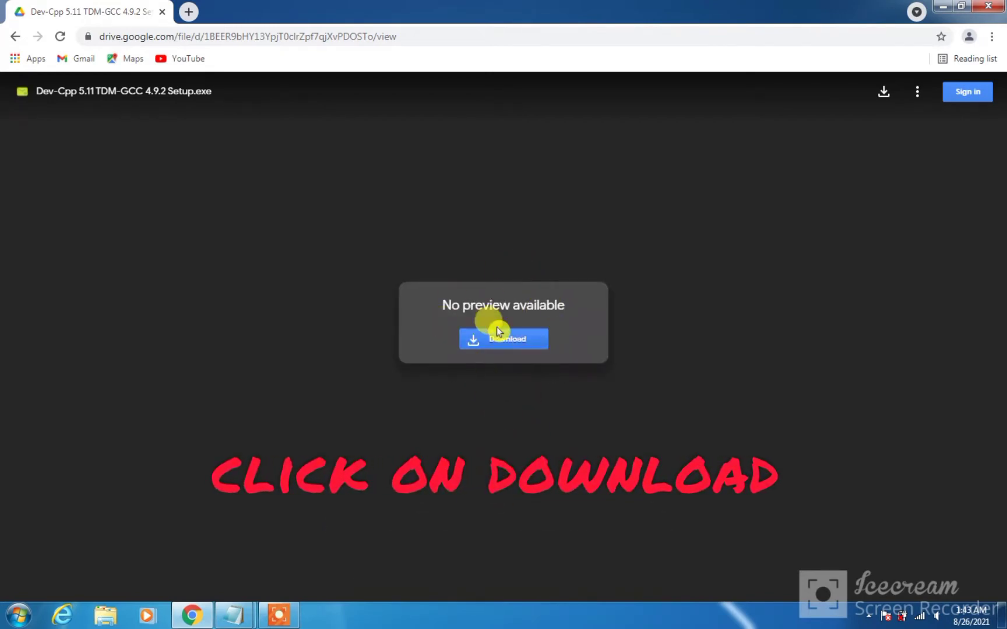
Step: Download Dev-Cpp 5.11 TDM-GCC 4.9.2 Setup.exe despite the virus scan warning and launch it, minimizing the Notepad window
left_click(508, 347)
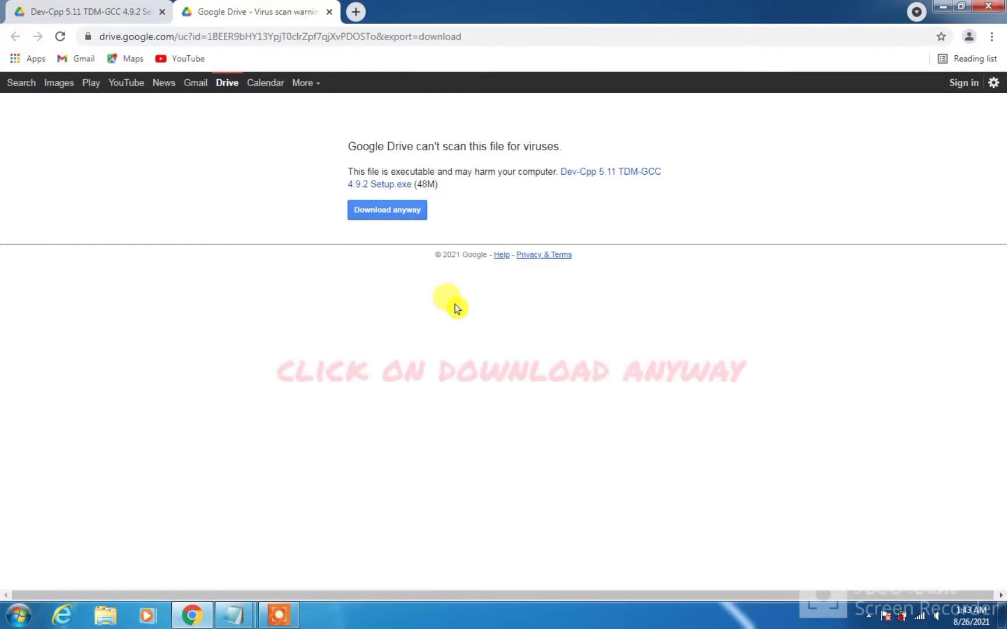
left_click(391, 217)
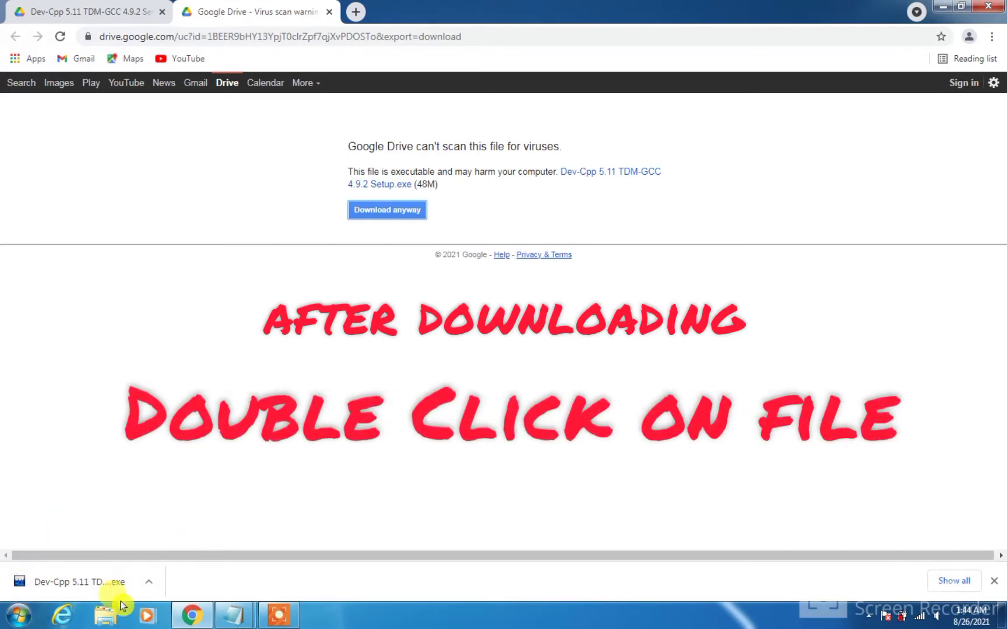
double_click(73, 583)
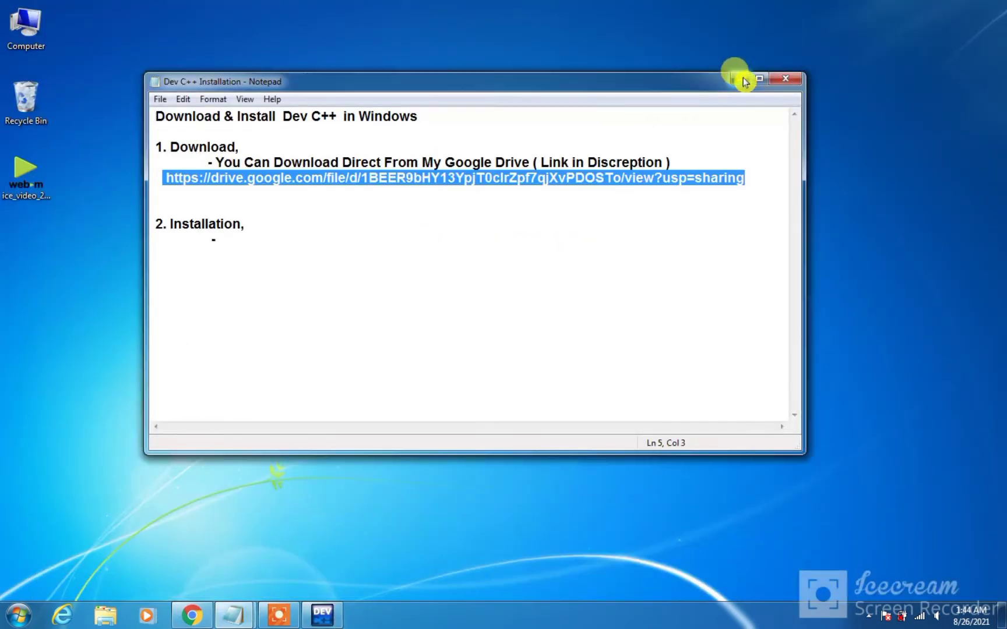
left_click(744, 79)
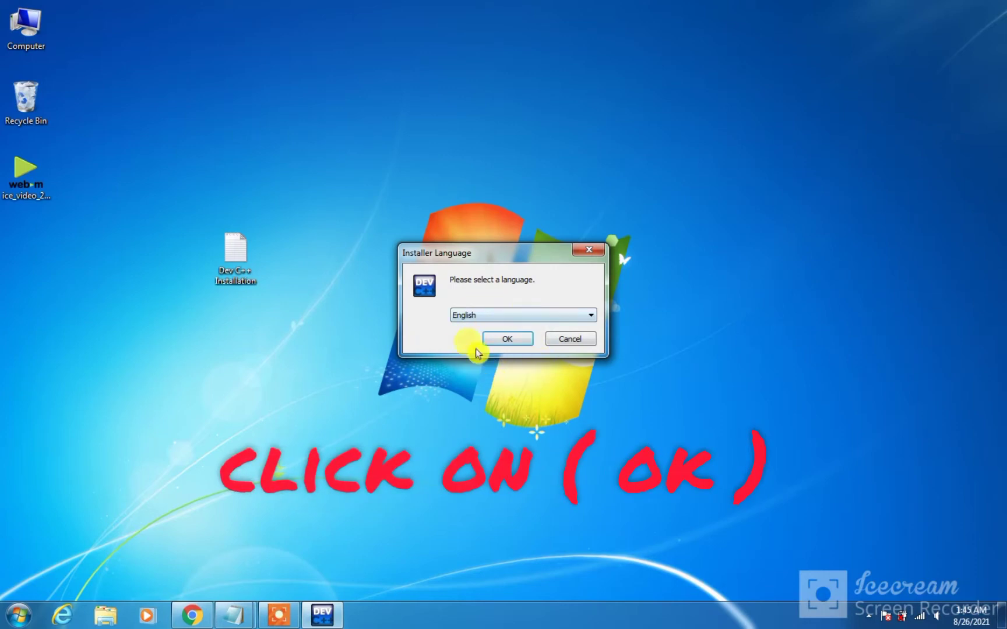
Step: Choose English as the installer language and accept the Dev-C++ 5.11 license agreement
left_click(506, 339)
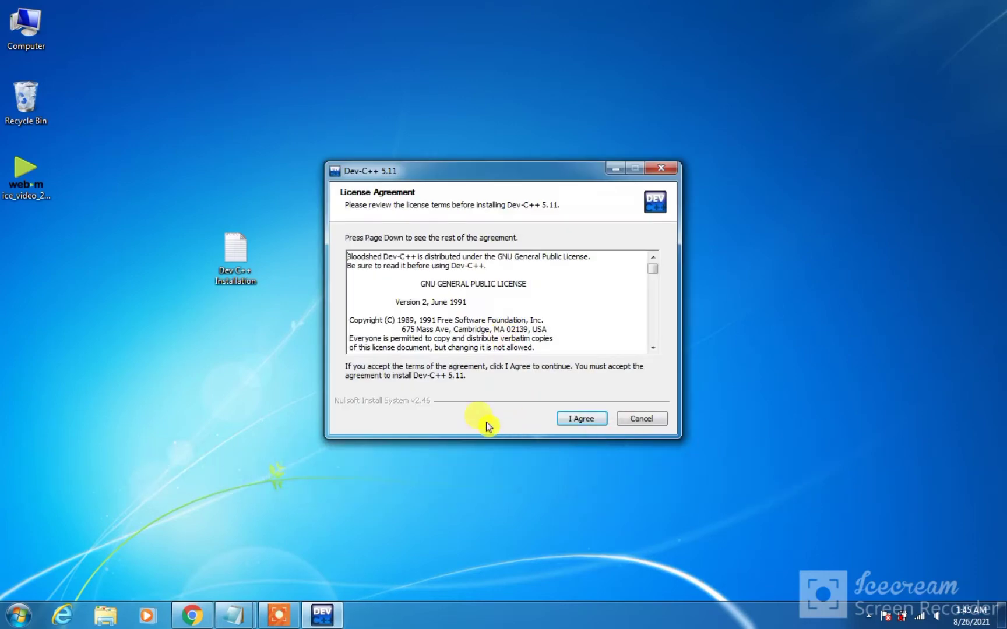
left_click_drag(653, 265, 629, 350)
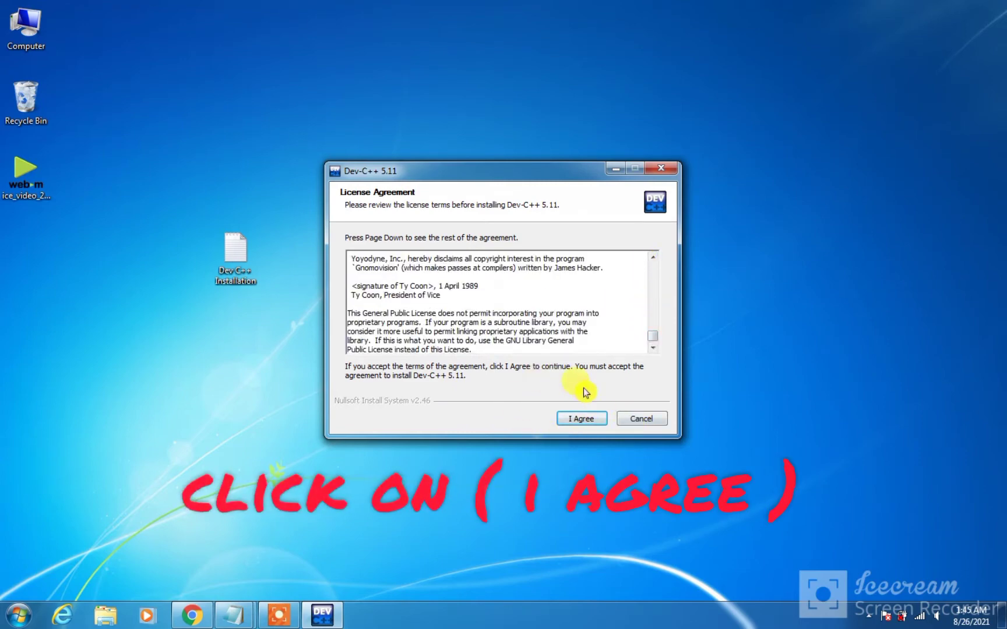
left_click(579, 419)
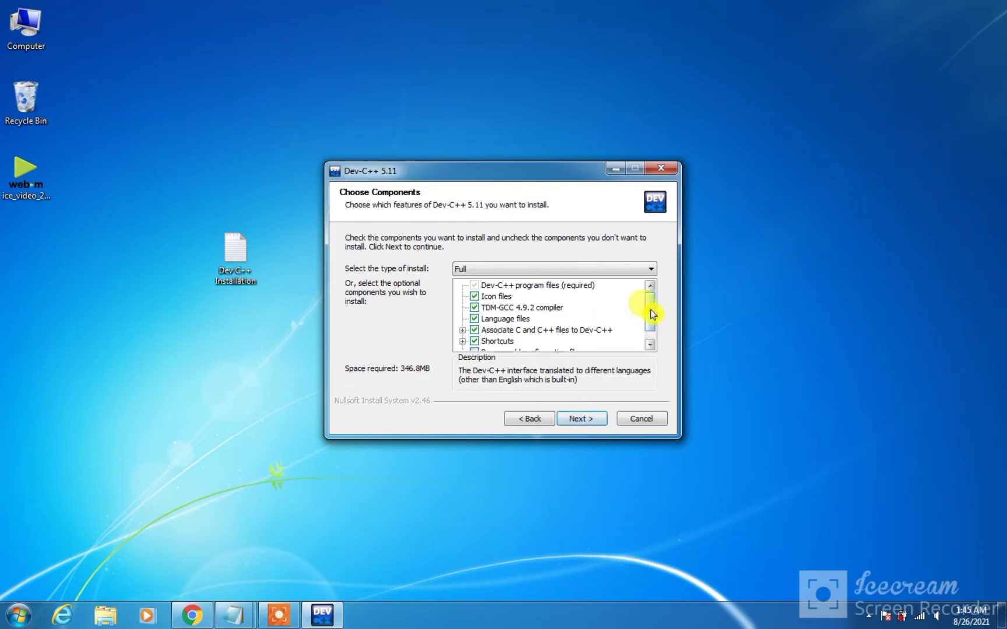
Step: Install the Full set of components to C:\Program Files (x86)\Dev-Cpp and finish the setup with Run Dev-C++ 5.11 enabled
mouse_move(653, 314)
left_mouse_down()
mouse_move(653, 332)
mouse_move(653, 298)
left_mouse_up()
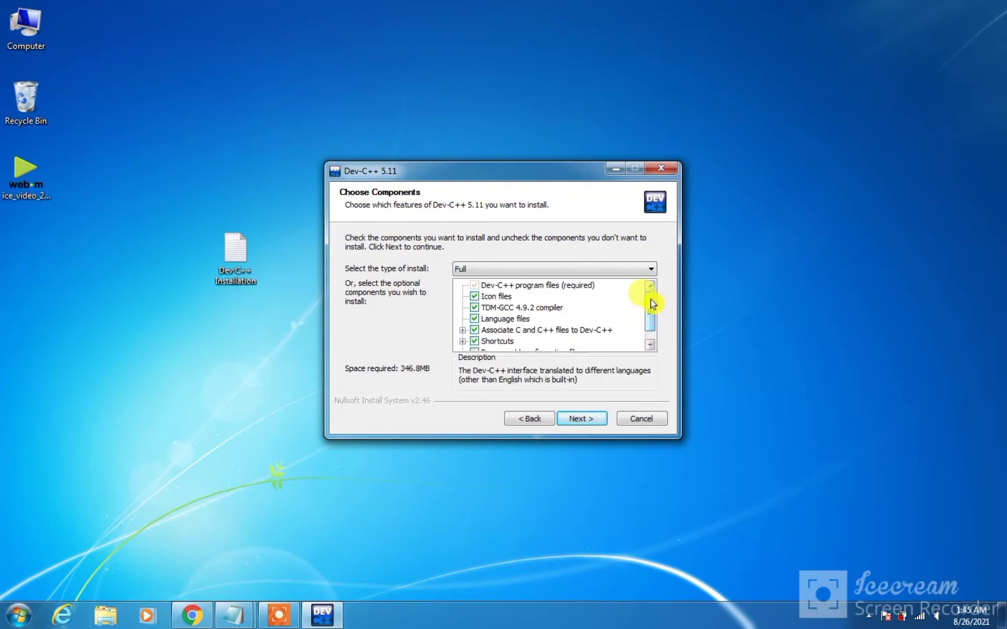
left_click(577, 420)
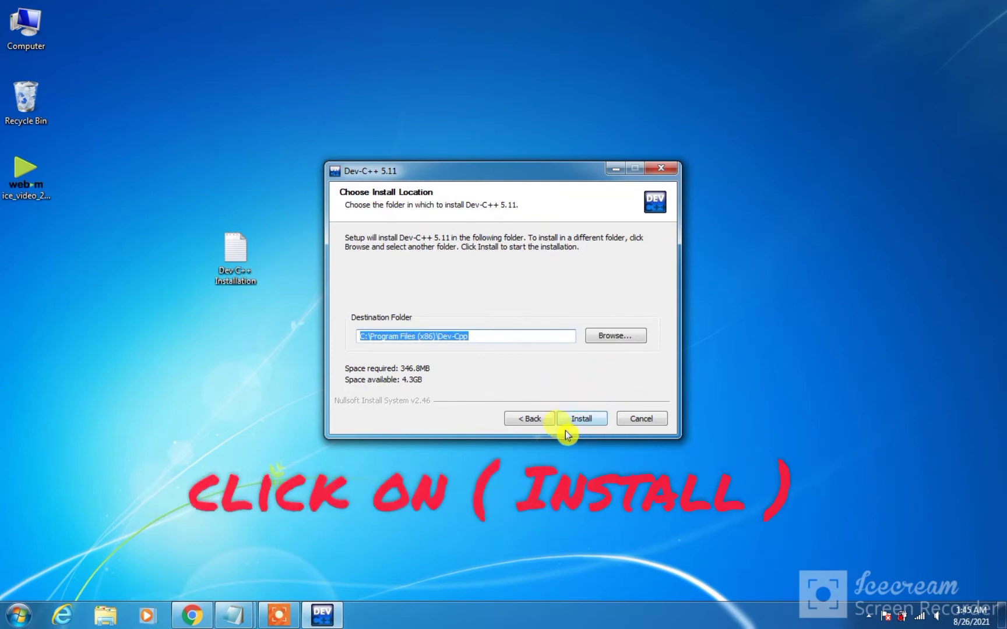
left_click(583, 421)
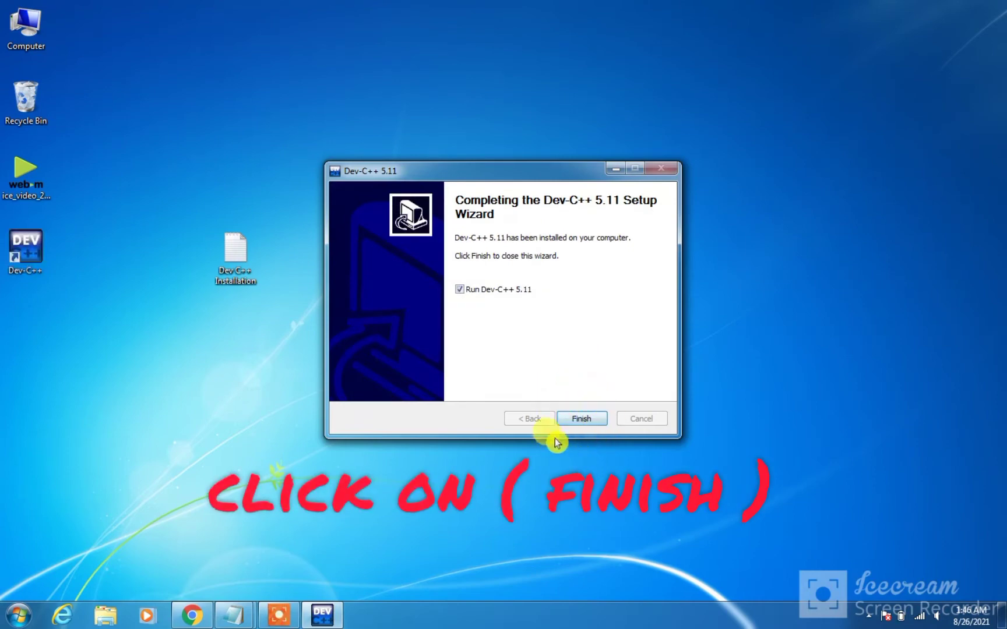
left_click(581, 418)
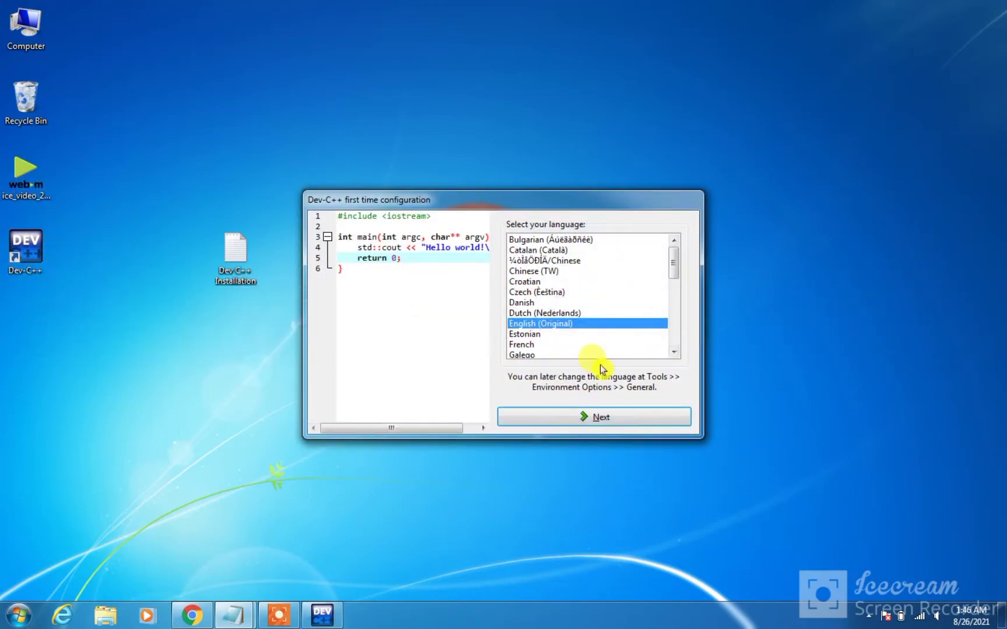
Step: Complete the first-time configuration with English (Original), the Consolas font, Classic Plus colors and New Look icons
left_click(598, 421)
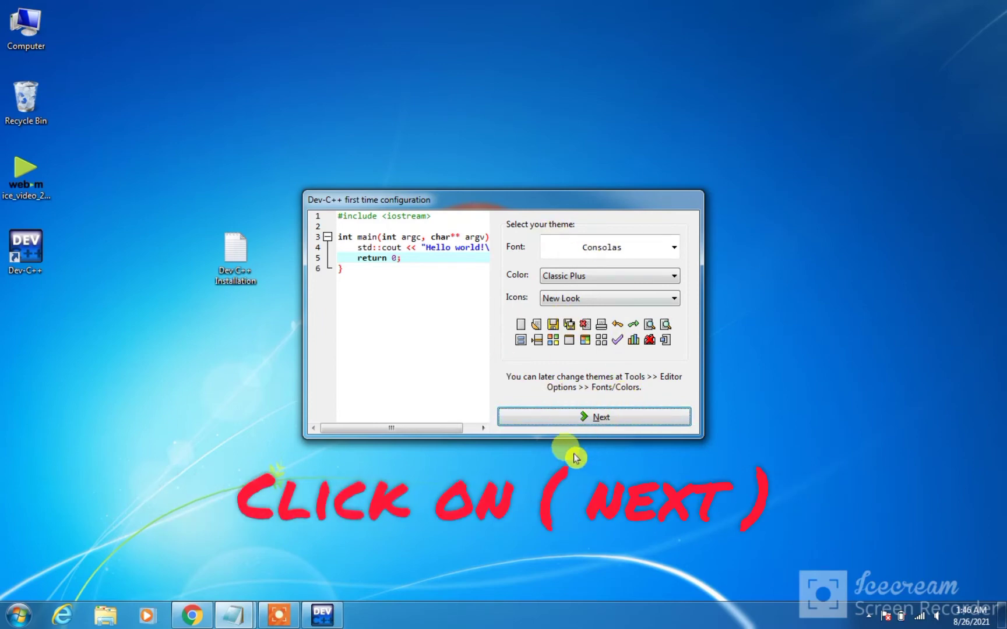
left_click(612, 420)
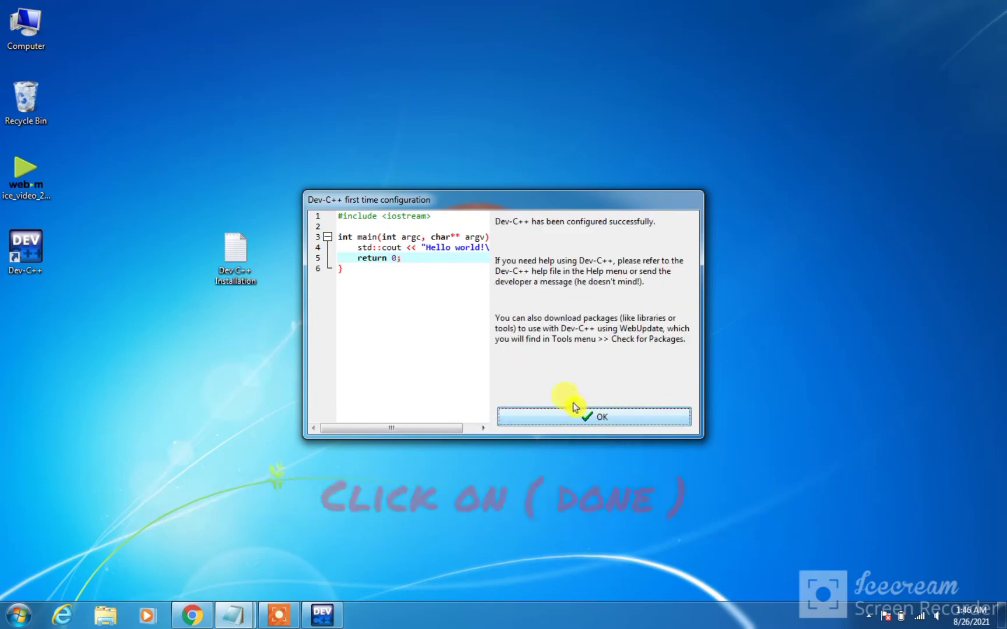
left_click(606, 418)
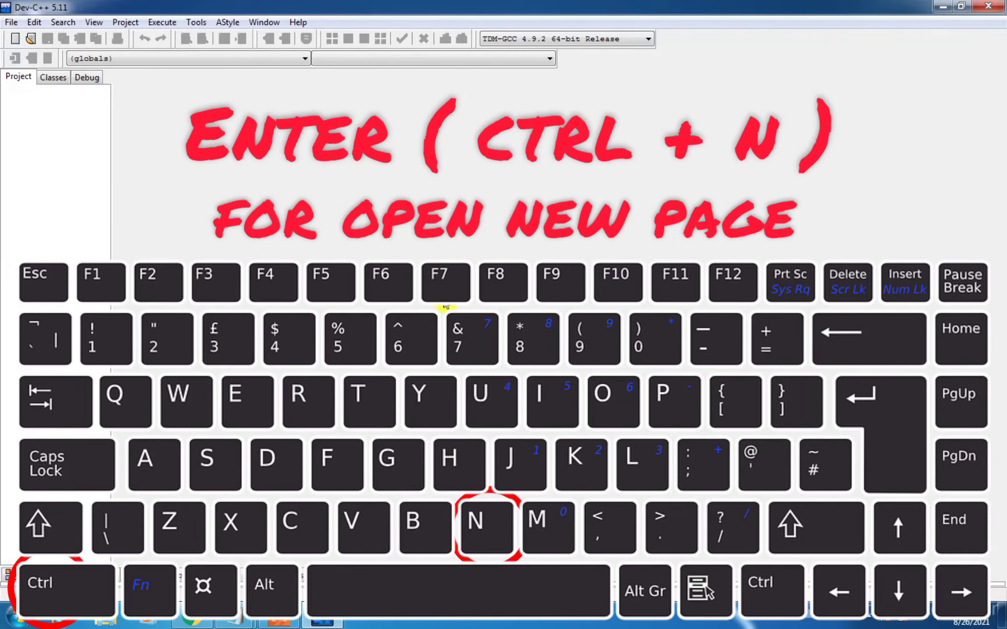
Step: Create a new source file and write the lines #include<stdio.h> and int main ()
key("ctrl+n")
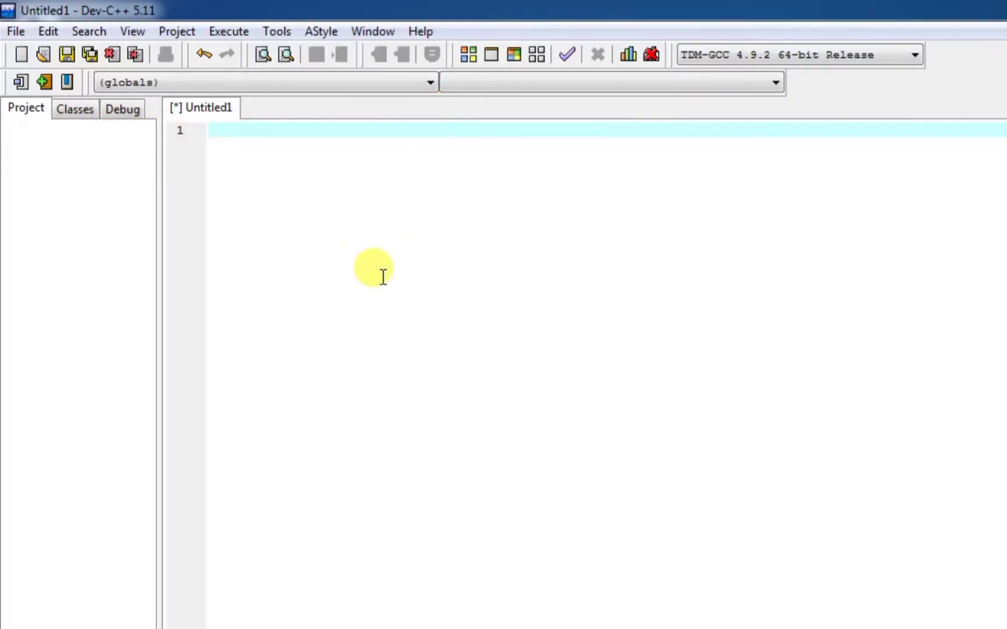
type("#")
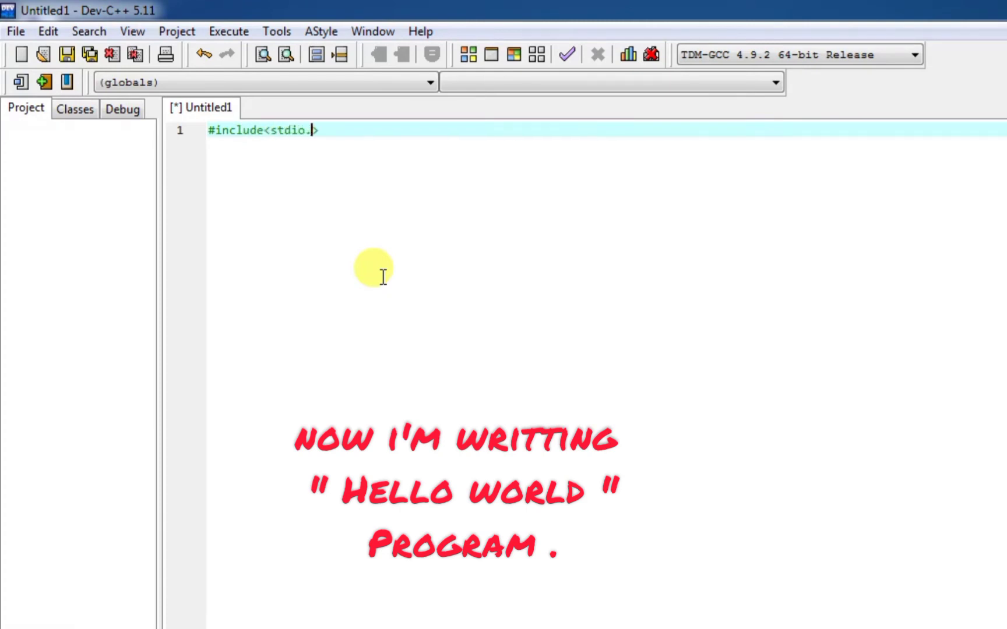
type("include<stdio.h>")
key("Return")
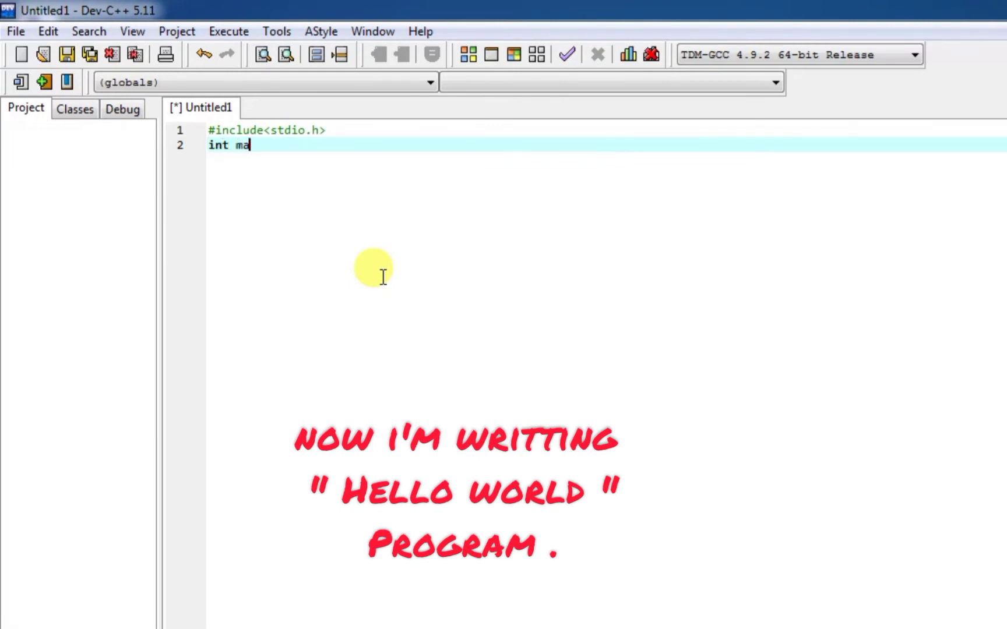
type("int main ()")
key("Return")
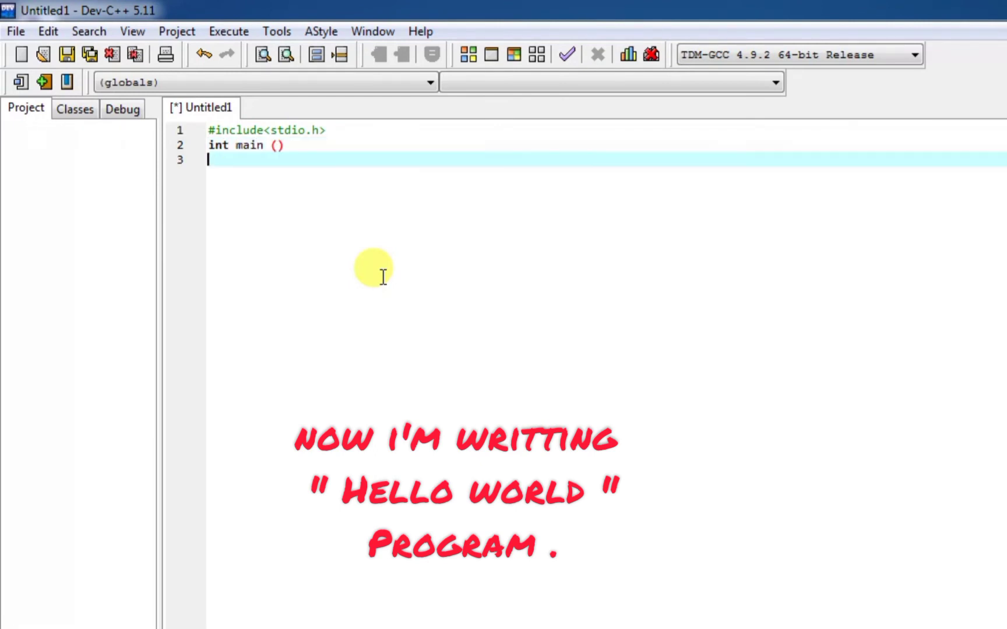
Step: Write the body of main in braces with printf("Hellow World"); and return 0;
type("{")
key("Return")
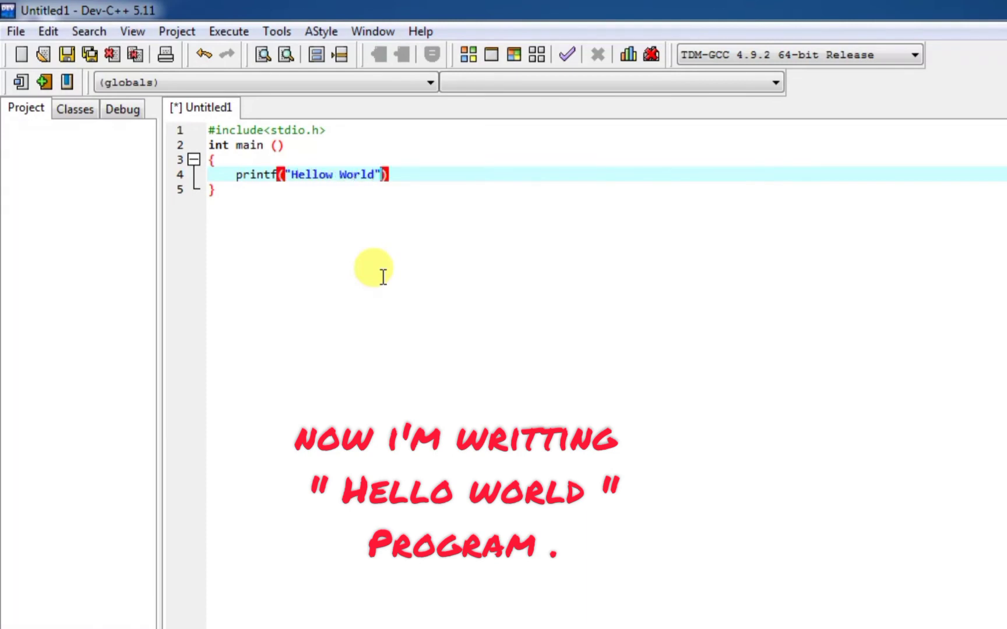
key("Return")
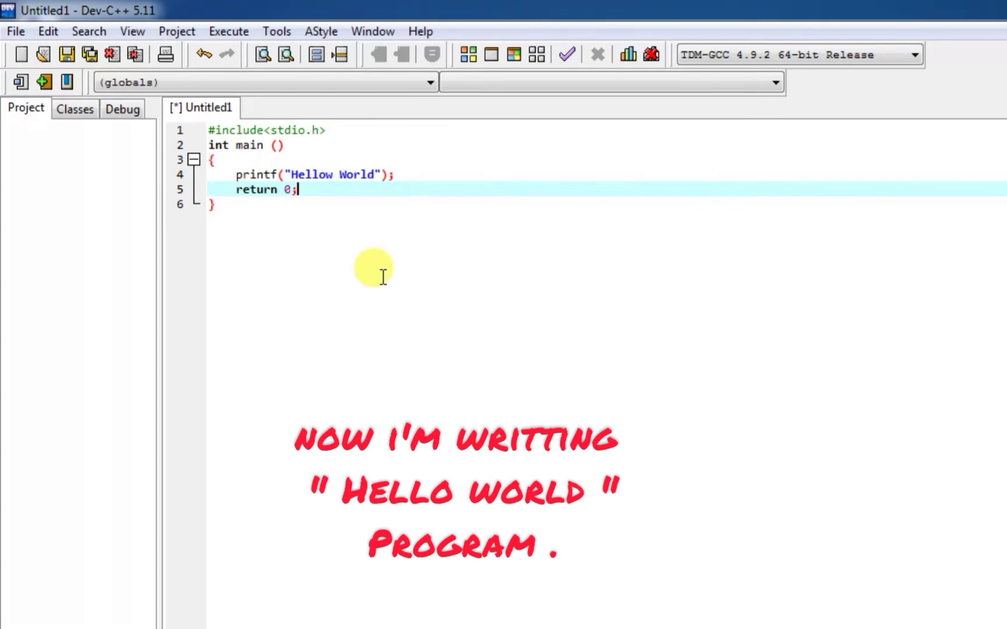
left_click(462, 353)
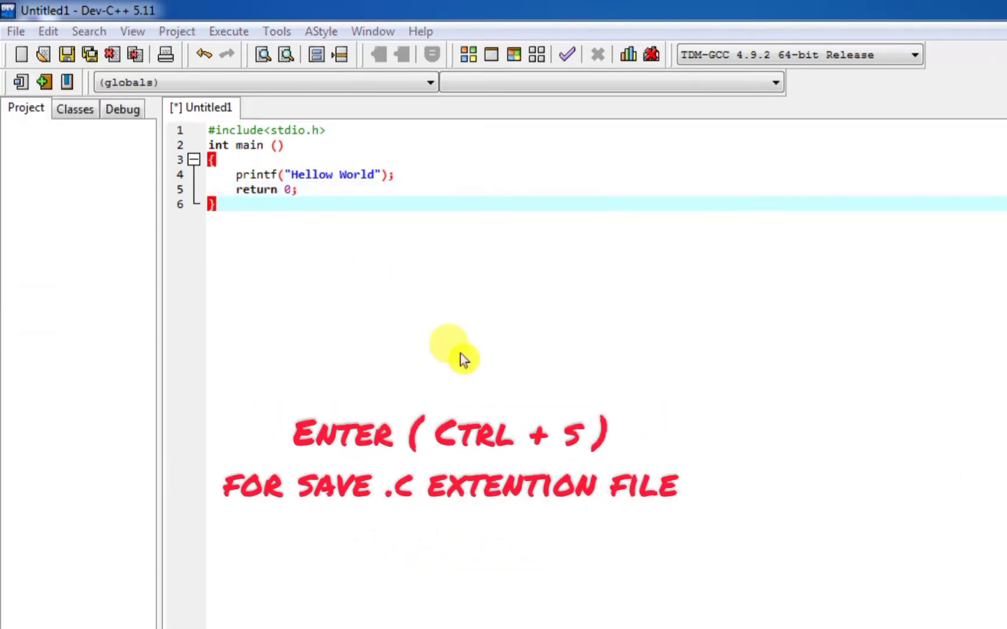
Step: Save the program to the Desktop as the C++ source file "test hello world" and run it, minimizing its console window
key("ctrl+s")
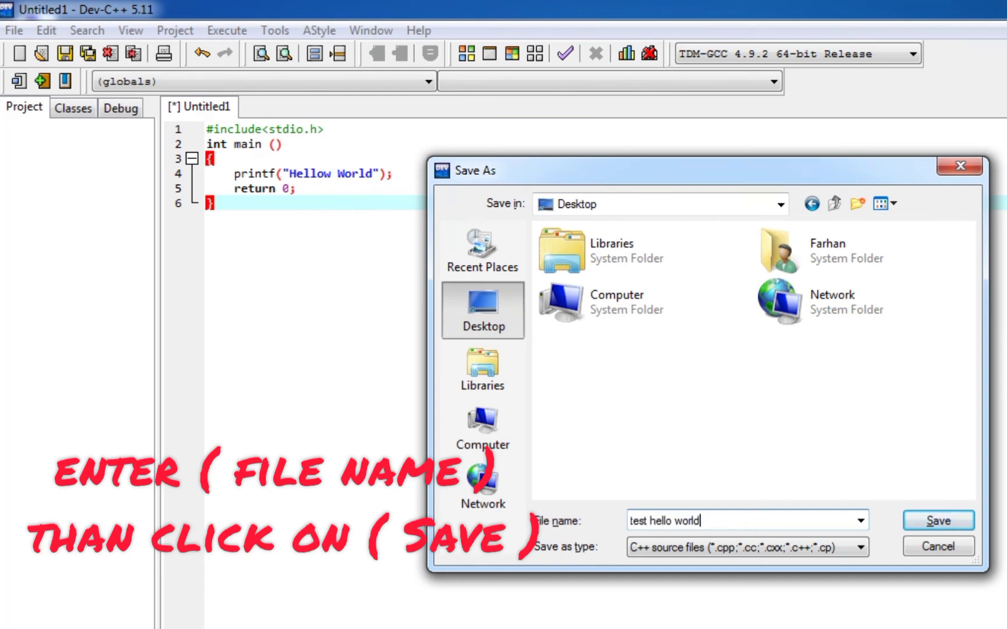
left_click(934, 516)
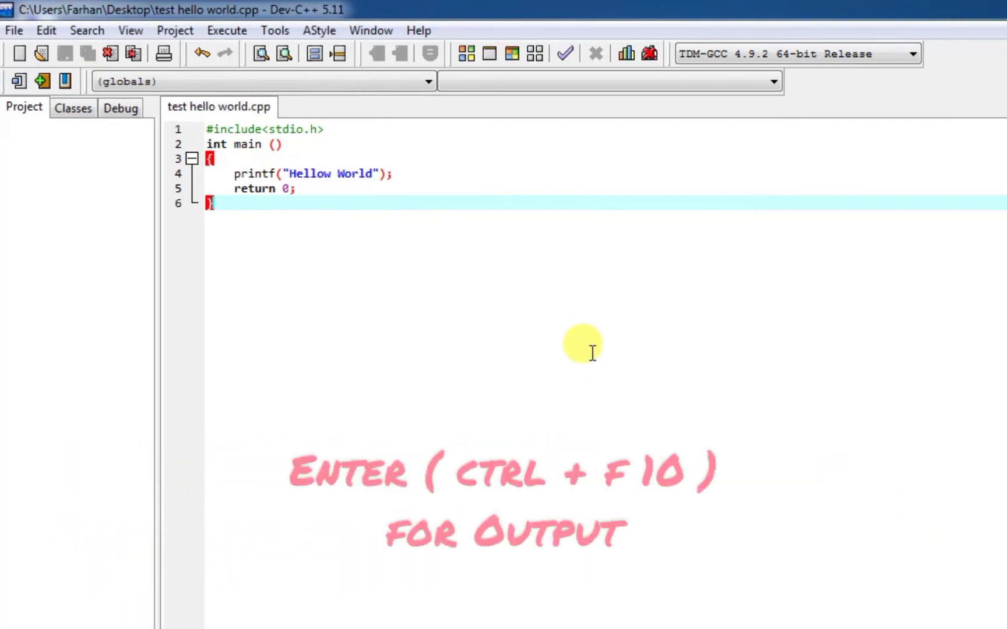
key("ctrl+F10")
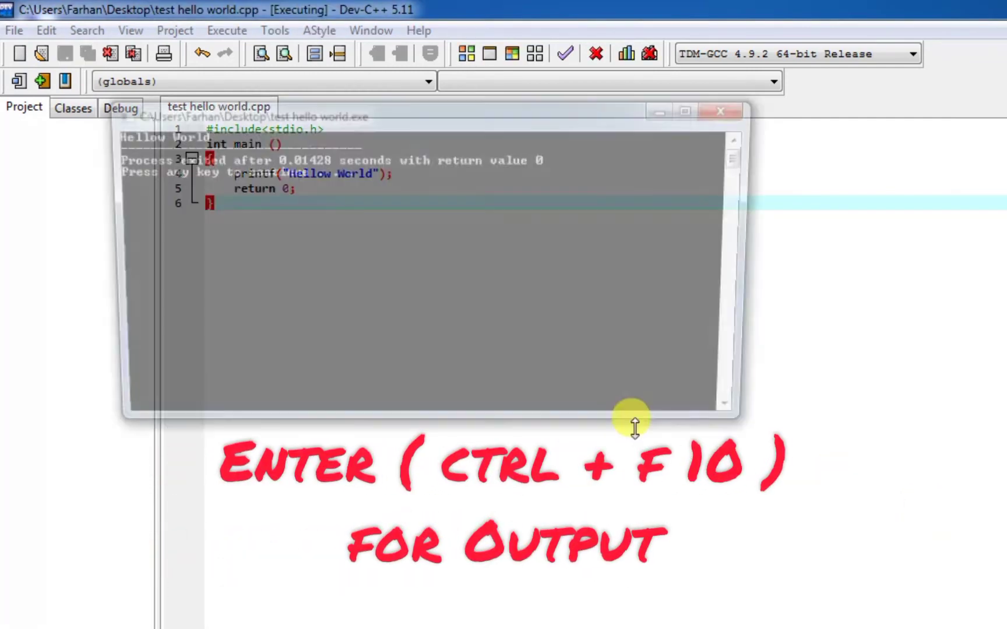
left_click_drag(337, 125, 492, 327)
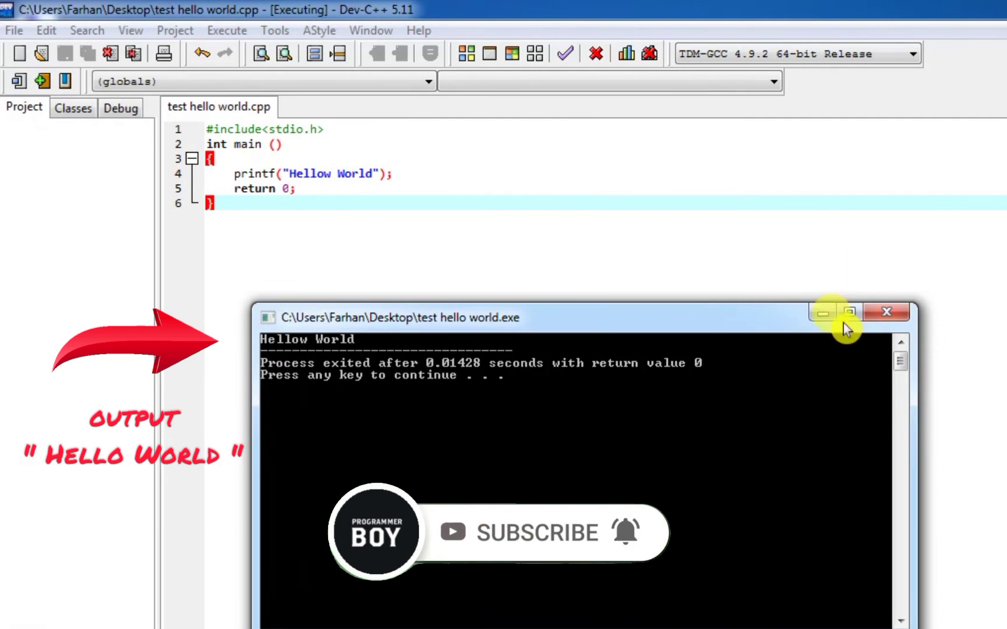
left_click(823, 314)
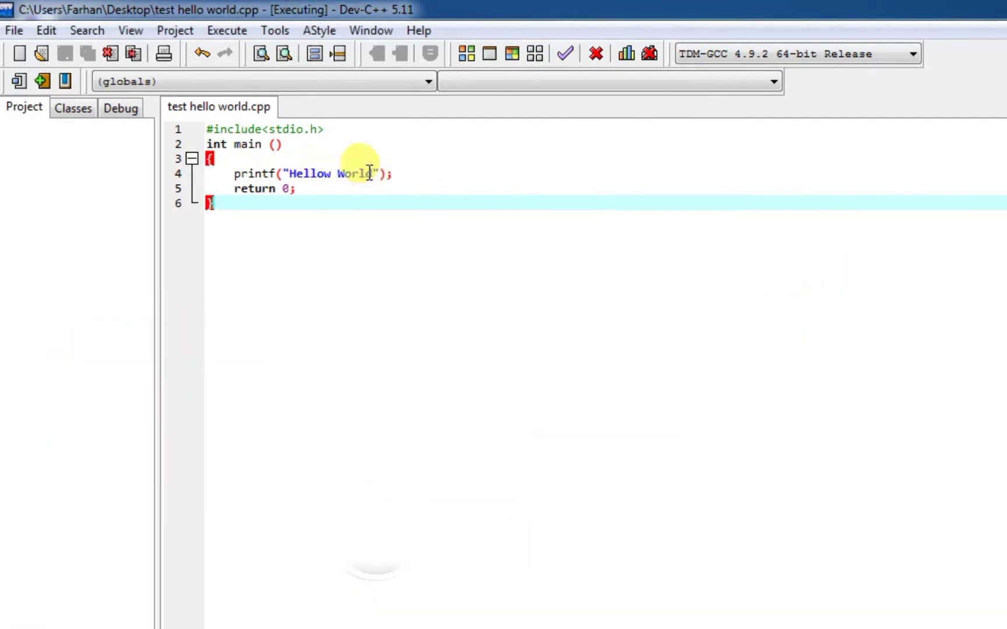
Step: Replace the printf text with "Programmer Boy" and run the program again, moving the console window clear of the code
left_click_drag(373, 173, 301, 170)
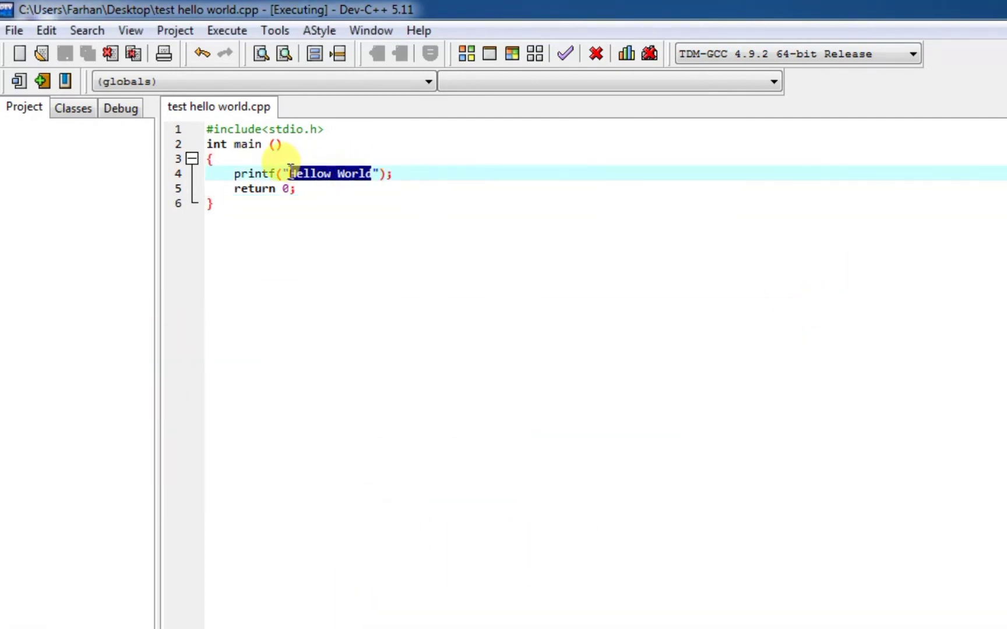
type("Pro")
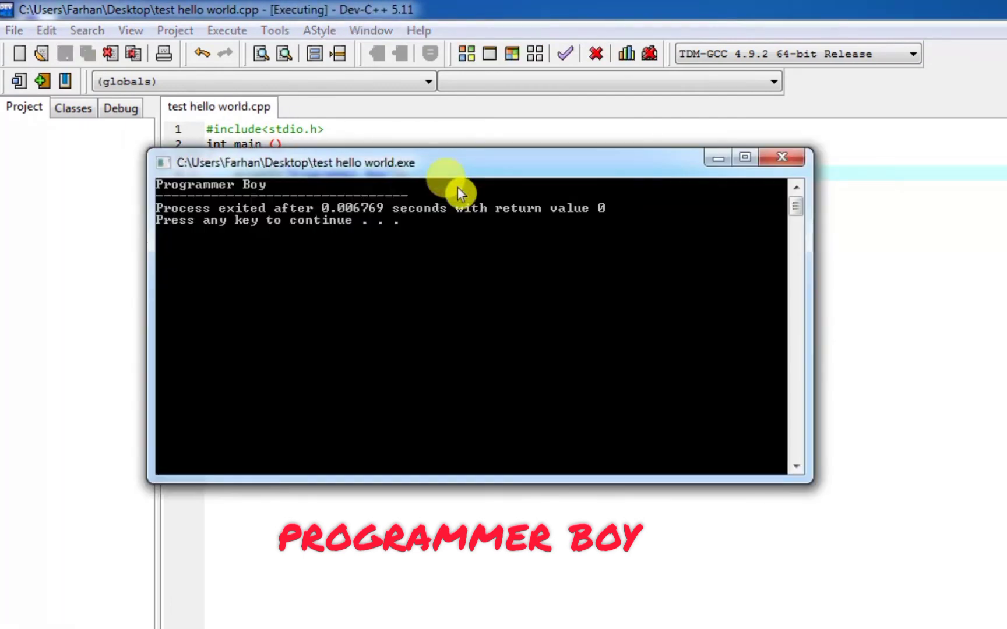
left_click_drag(304, 166, 402, 253)
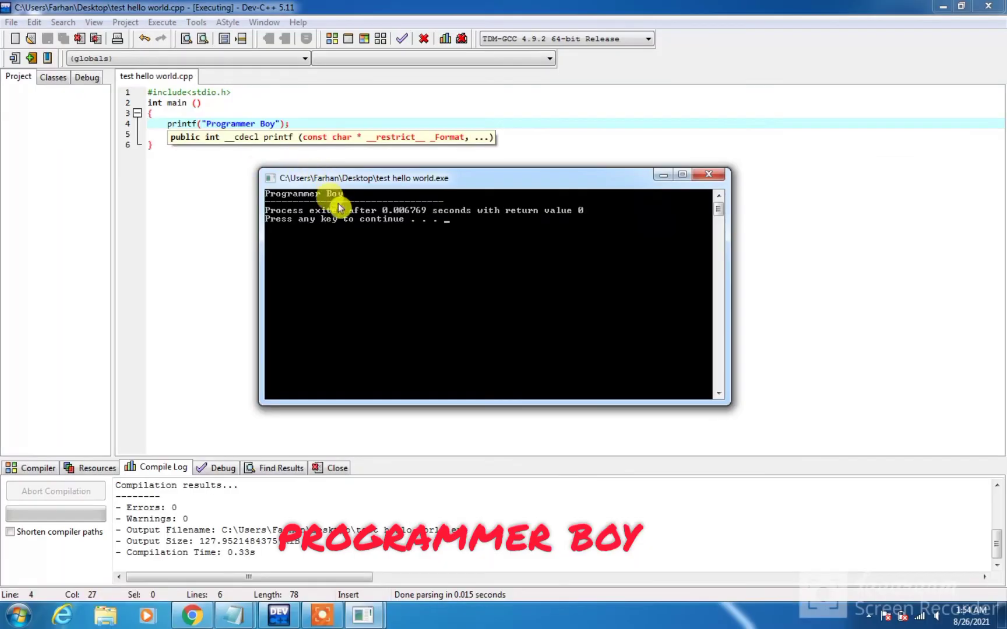